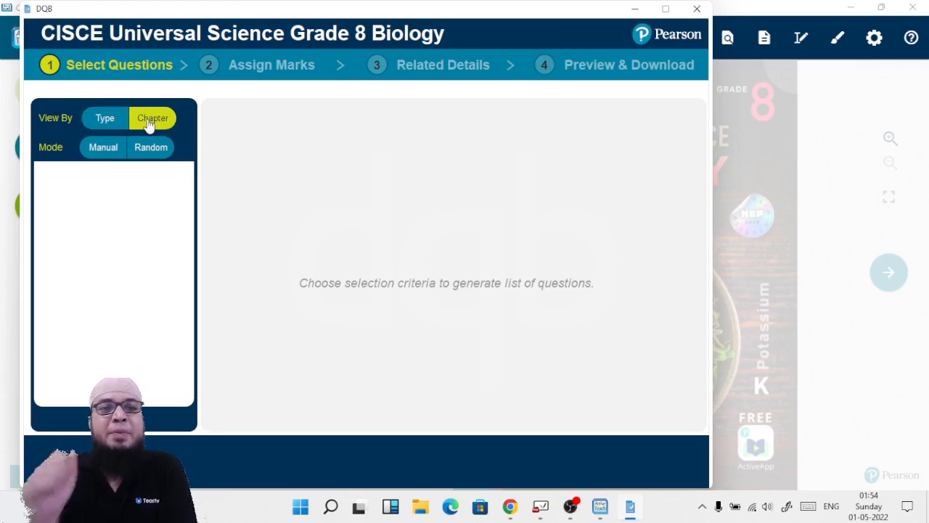
# Step: Switch the question list between the Type and Chapter views and browse the chapter list
pyautogui.click(110, 123)
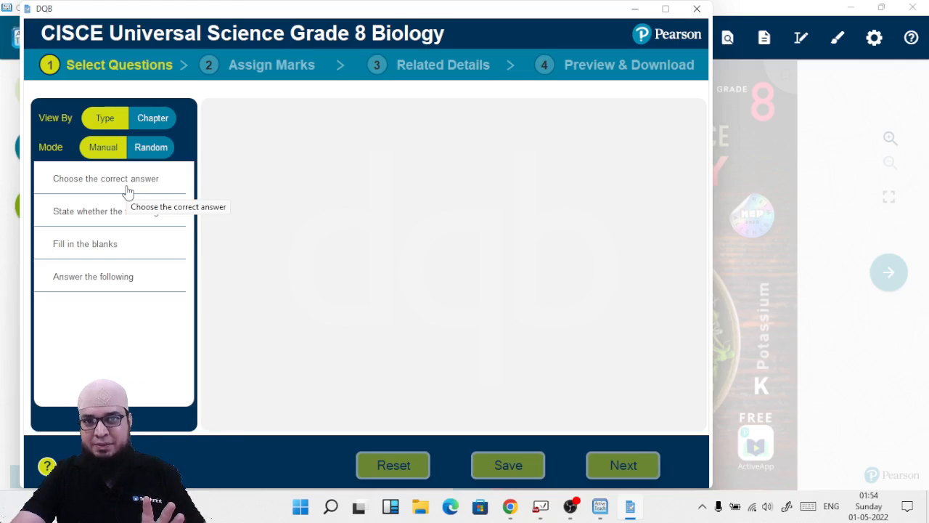
pyautogui.click(143, 124)
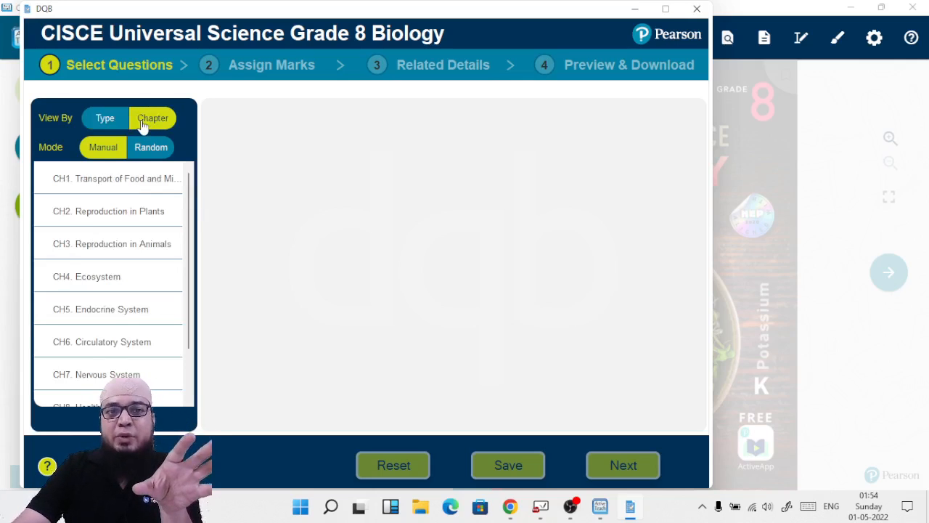
pyautogui.scroll(-1, 124, 205)
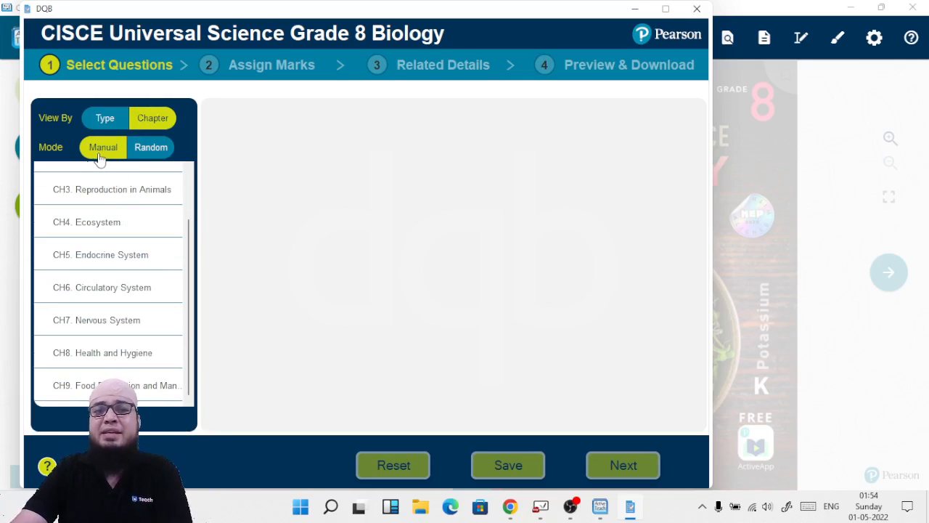
pyautogui.click(142, 154)
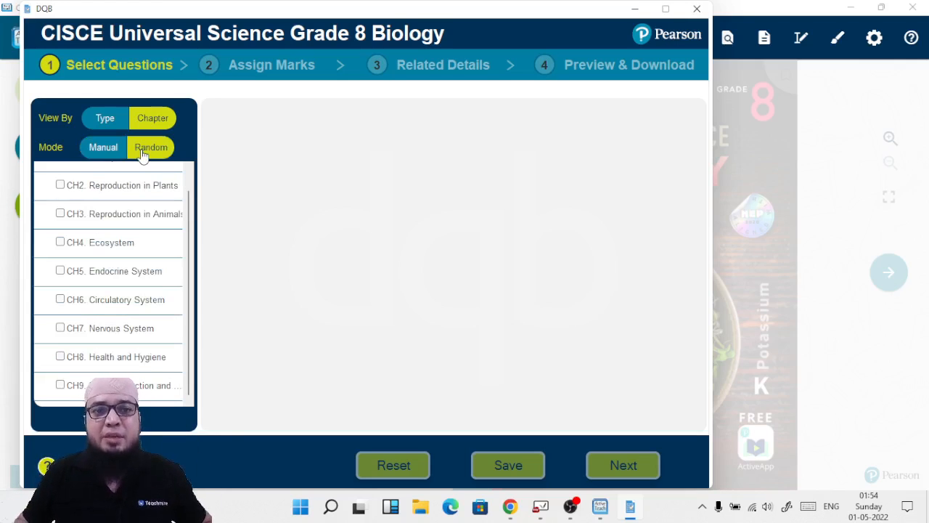
pyautogui.click(104, 155)
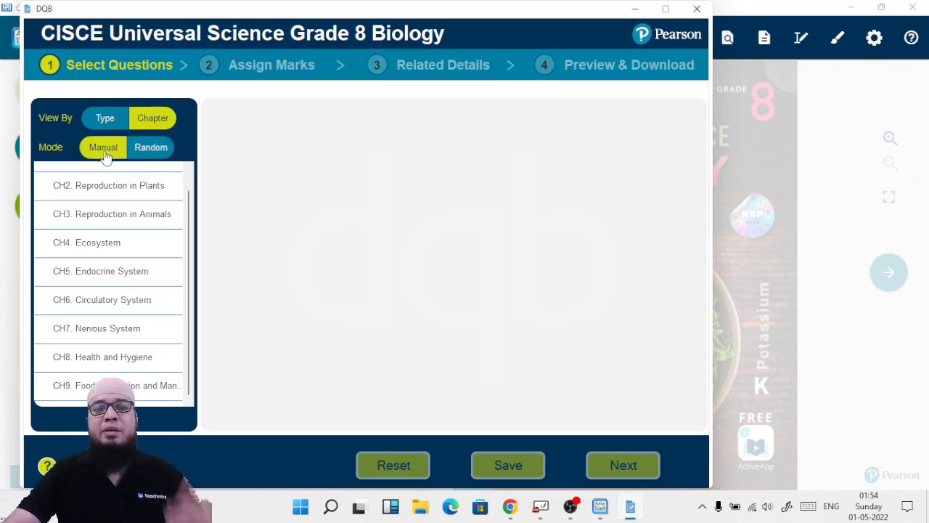
pyautogui.scroll(1, 130, 185)
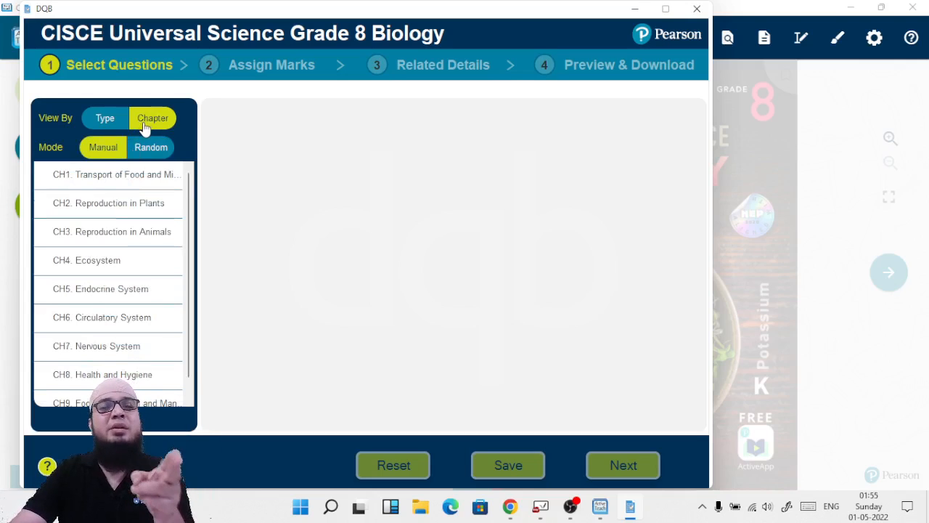
# Step: Open chapter CH1 Transport of Food and Minerals and scroll through its questions
pyautogui.click(127, 181)
pyautogui.scroll(-1, 254, 184)
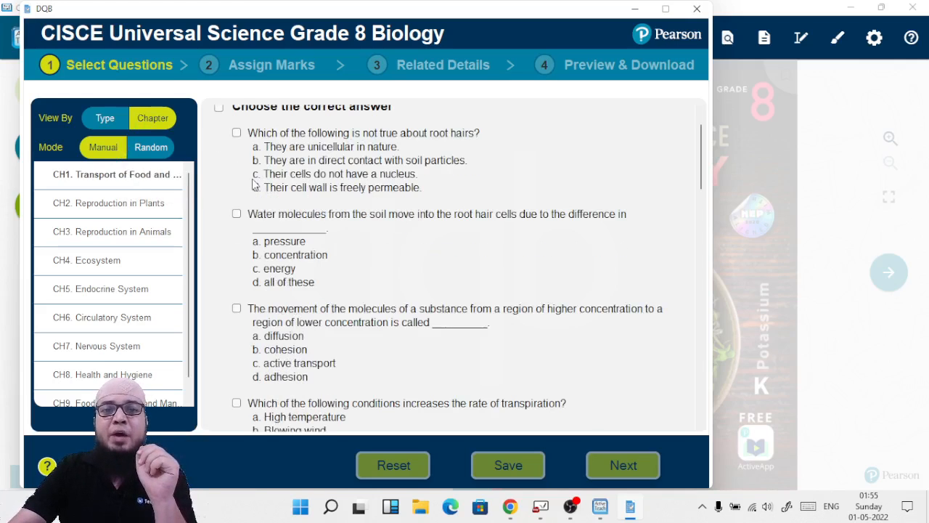
pyautogui.scroll(1, 253, 183)
pyautogui.scroll(-3, 280, 185)
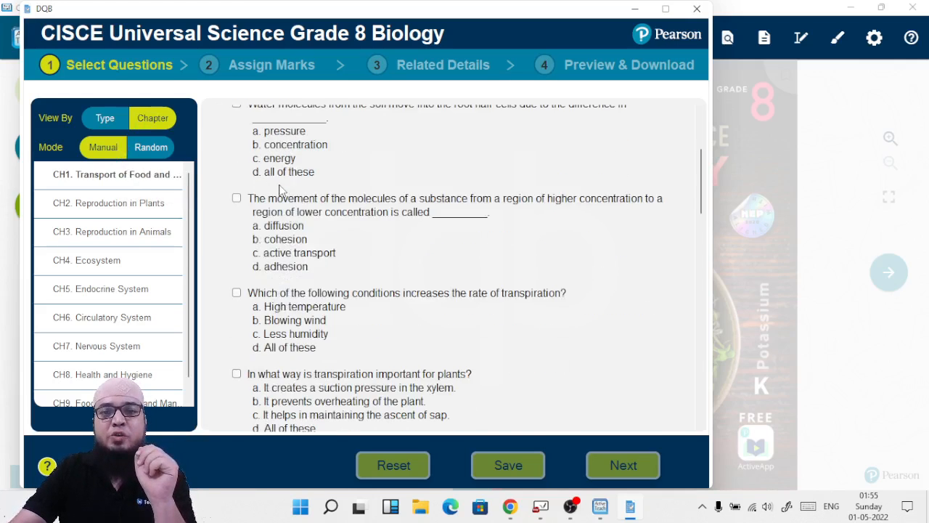
pyautogui.scroll(-2, 281, 185)
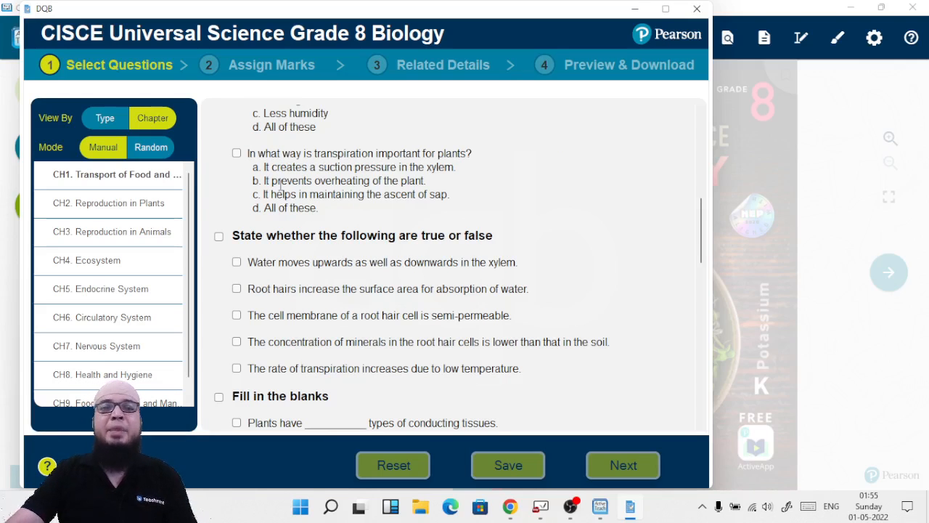
pyautogui.scroll(3, 280, 186)
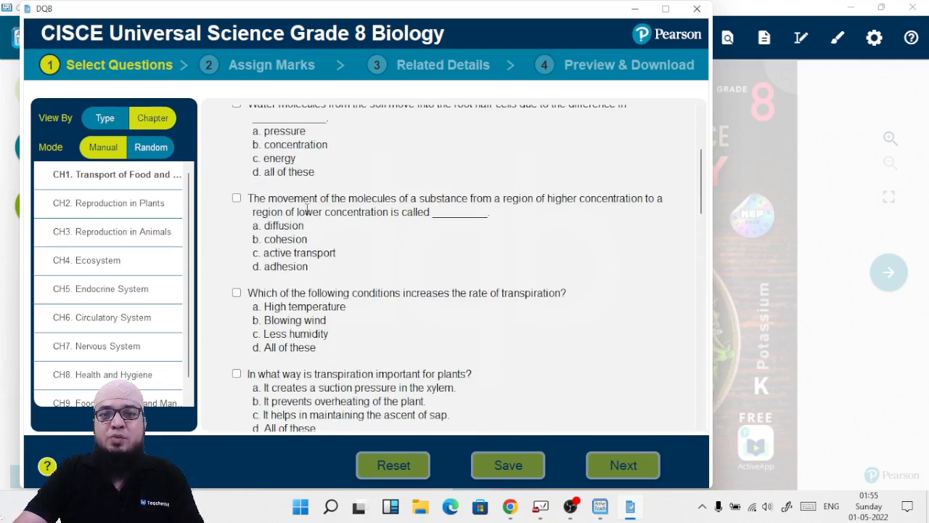
pyautogui.scroll(2, 308, 209)
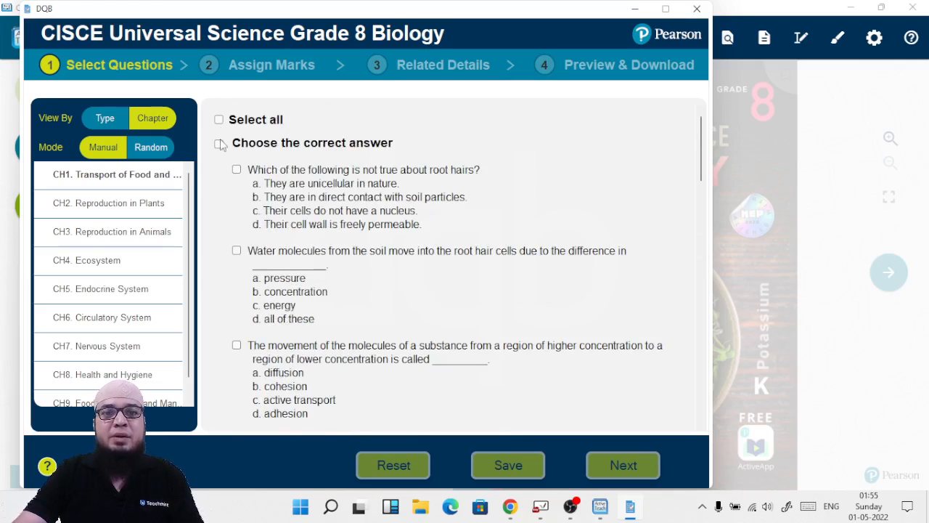
# Step: Select all the 'Choose the correct answer' questions in CH1
pyautogui.click(219, 144)
pyautogui.scroll(-3, 308, 241)
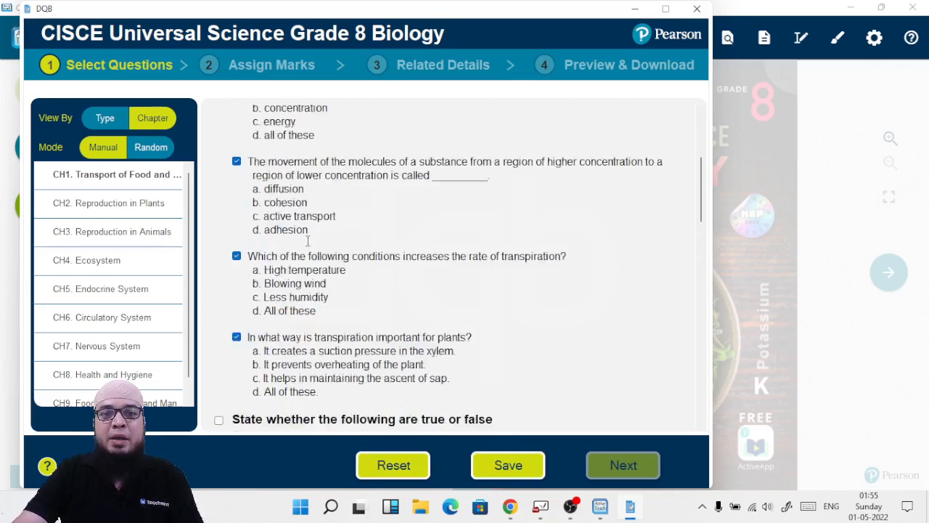
pyautogui.scroll(-3, 308, 241)
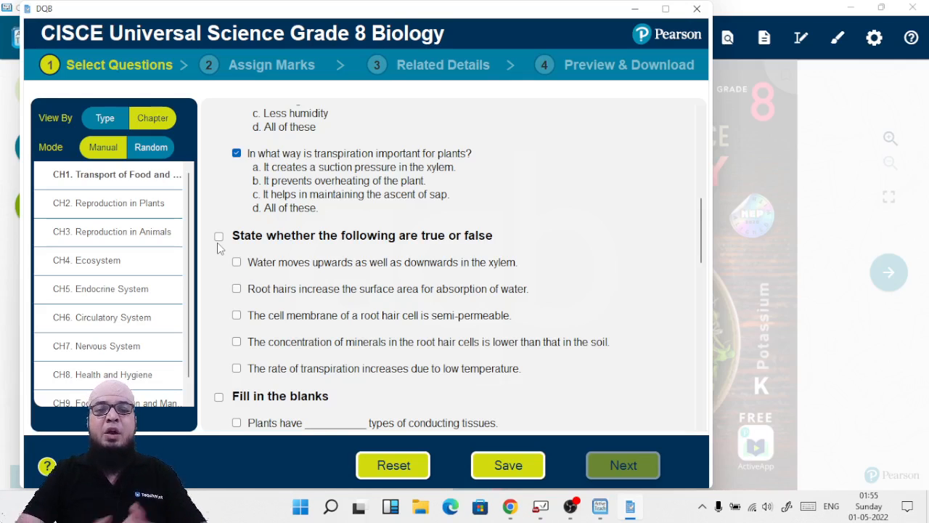
# Step: Select all the 'State whether the following are true or false' questions in CH1
pyautogui.click(218, 237)
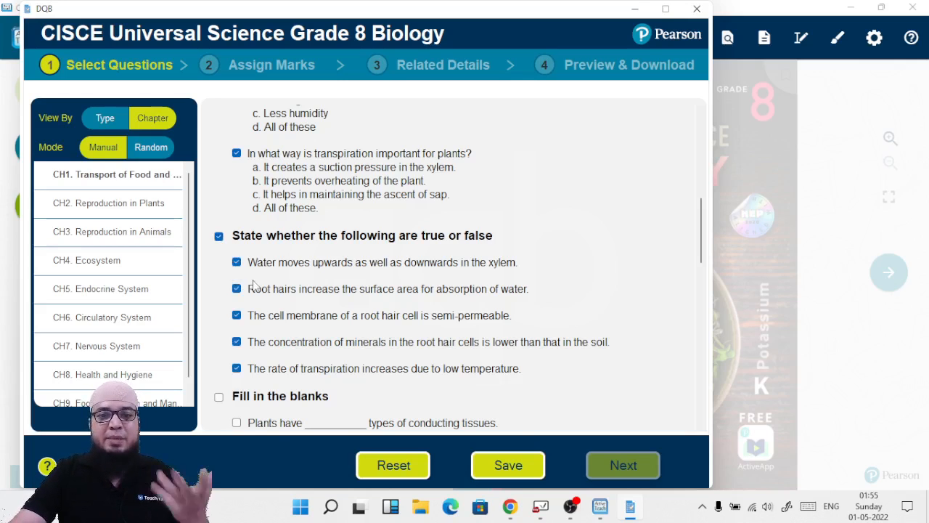
pyautogui.scroll(-1, 254, 285)
pyautogui.scroll(-2, 254, 284)
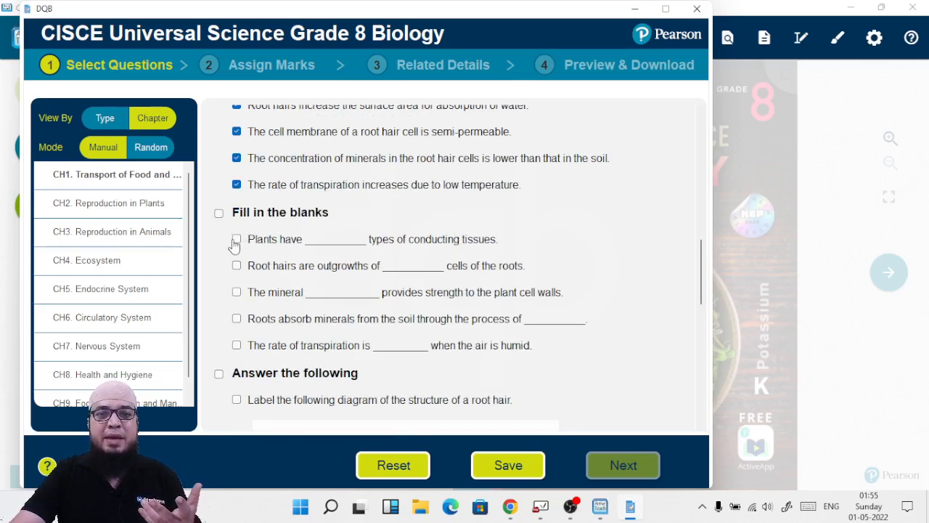
# Step: Tick the first three fill-in-the-blanks questions in CH1
pyautogui.click(237, 240)
pyautogui.click(237, 266)
pyautogui.click(236, 292)
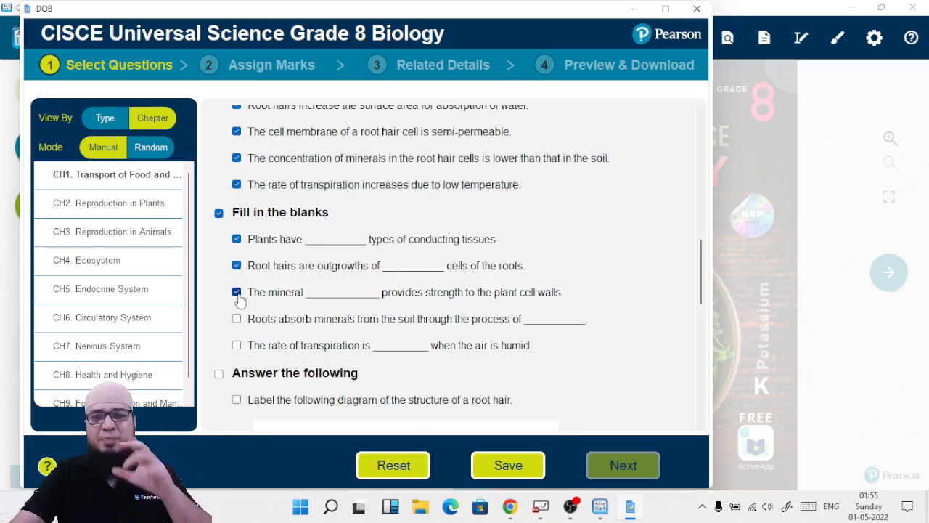
# Step: Try to open chapter CH2 Reproduction in Plants before saving, and decline to continue
pyautogui.scroll(-4, 241, 293)
pyautogui.scroll(-3, 241, 291)
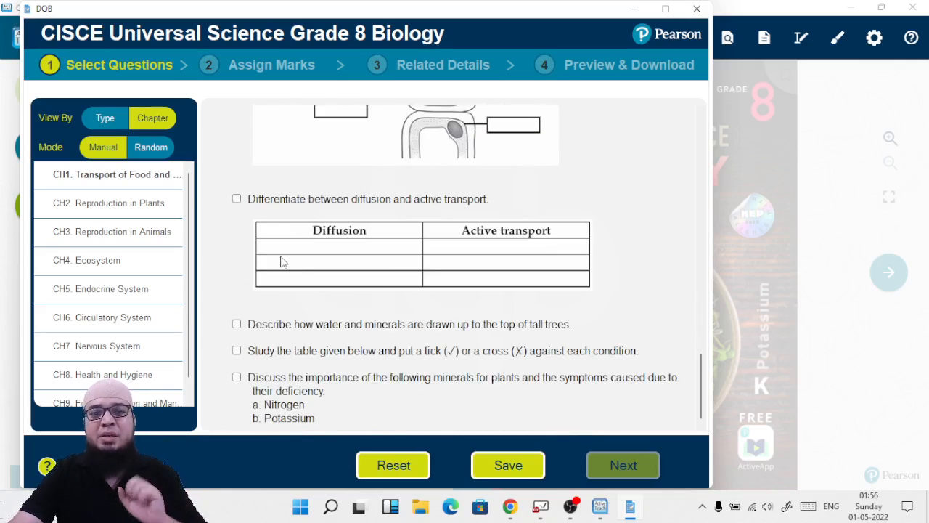
pyautogui.scroll(2, 363, 327)
pyautogui.scroll(10, 358, 324)
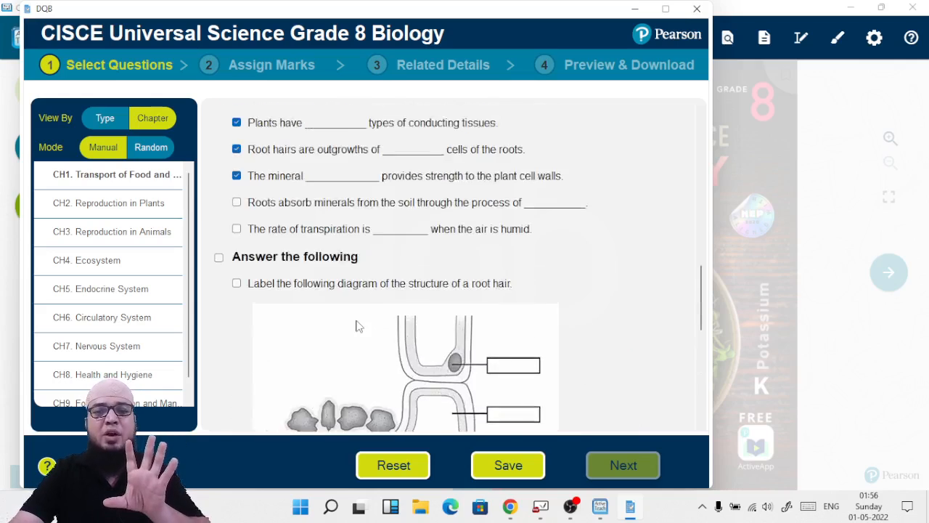
pyautogui.scroll(3, 358, 306)
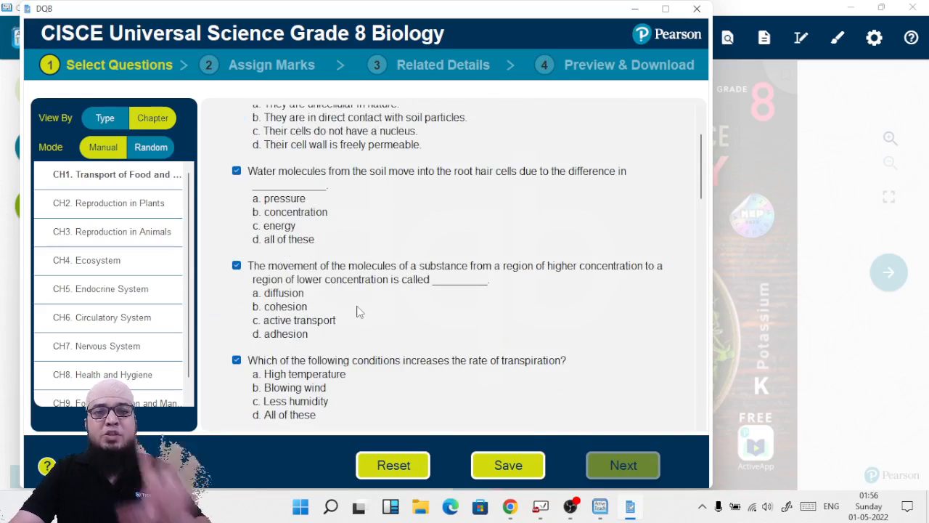
pyautogui.click(109, 207)
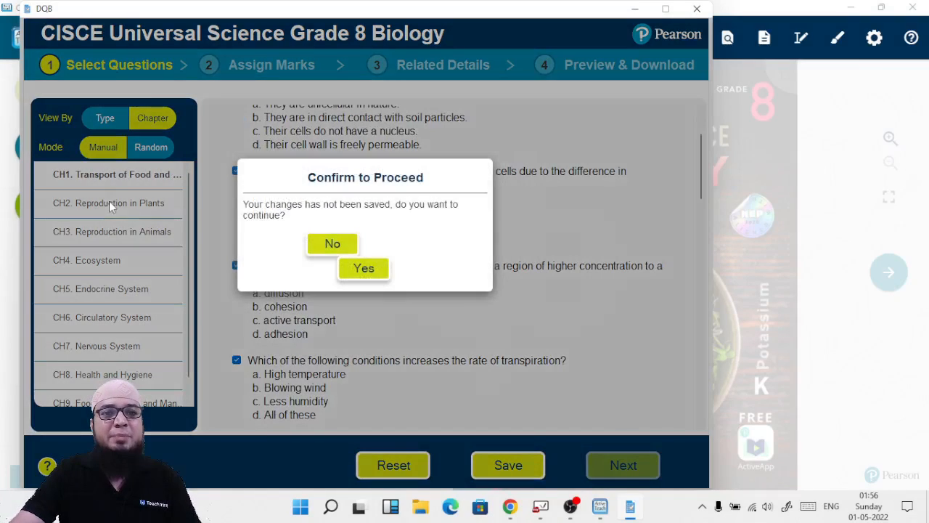
pyautogui.click(333, 246)
# Step: Save the question selection for CH1
pyautogui.scroll(-3, 353, 255)
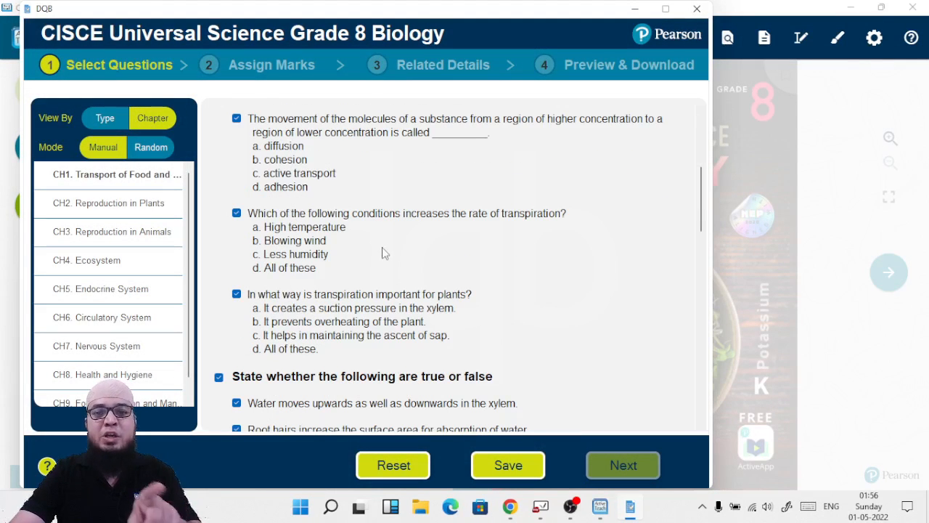
pyautogui.scroll(-2, 382, 252)
pyautogui.click(512, 470)
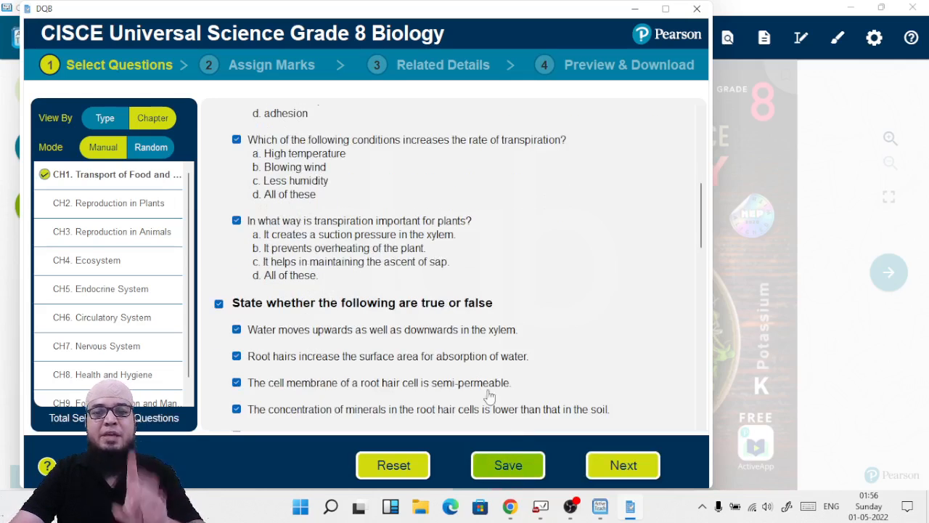
# Step: Open CH2 Reproduction in Plants and tick its first three 'Choose the correct answer' questions
pyautogui.click(129, 207)
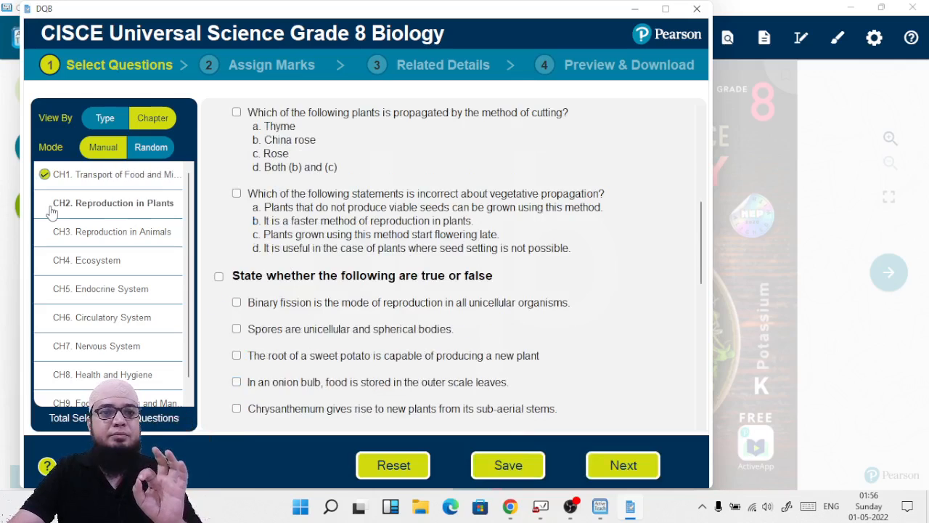
pyautogui.scroll(5, 281, 191)
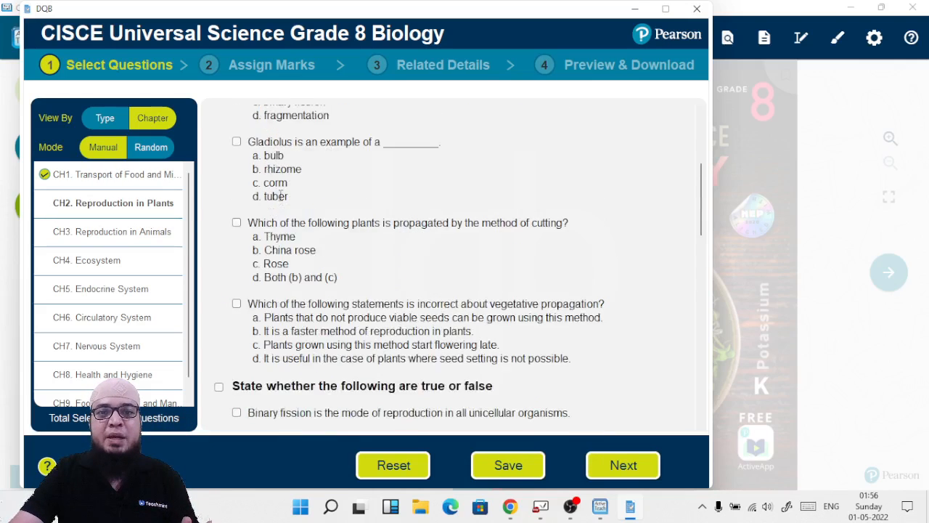
pyautogui.click(237, 170)
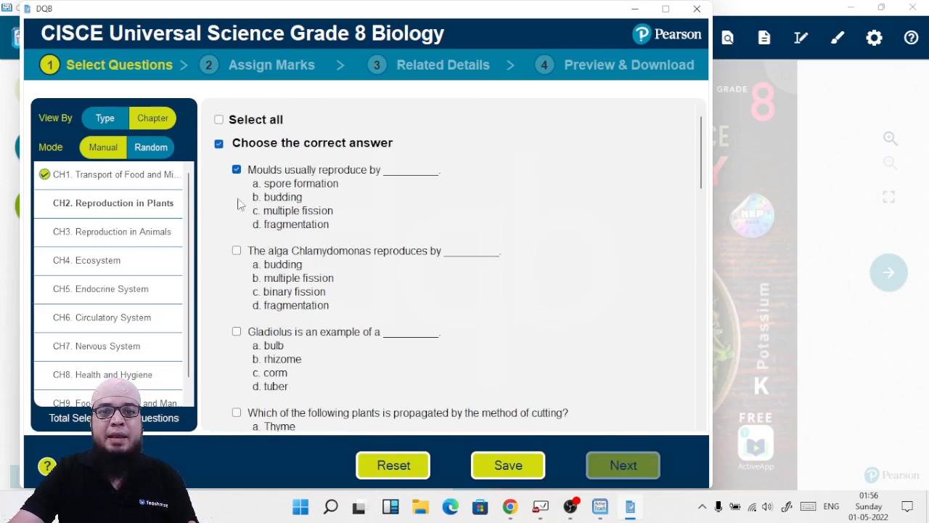
pyautogui.click(236, 251)
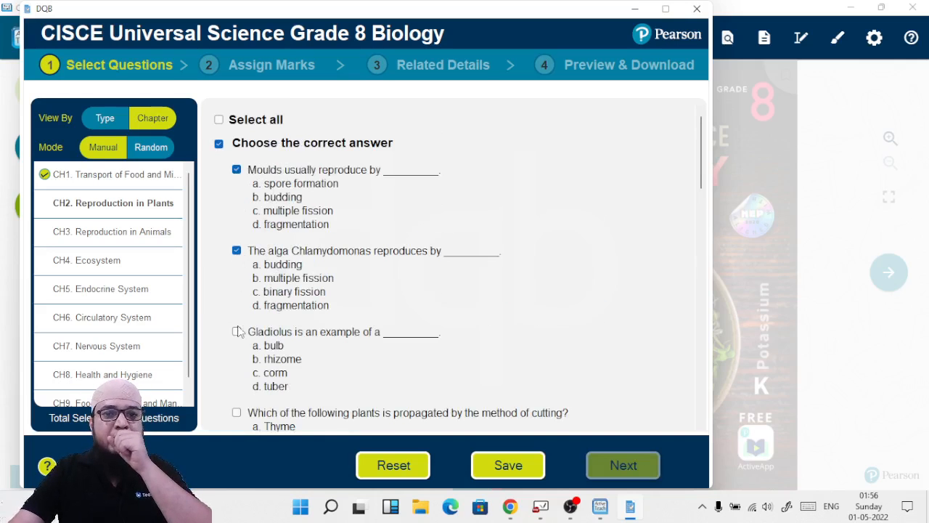
pyautogui.click(237, 332)
# Step: Tick the first three true or false questions in CH2
pyautogui.scroll(-3, 286, 263)
pyautogui.scroll(-3, 285, 263)
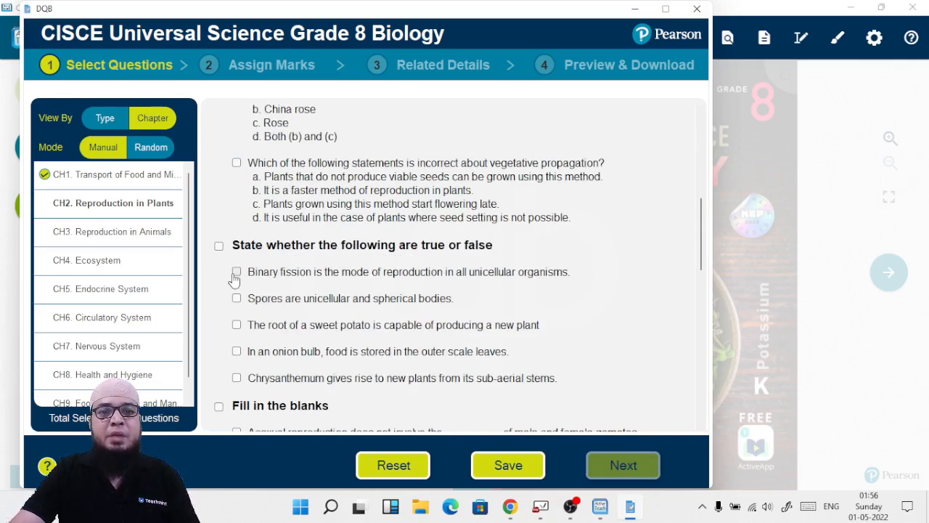
pyautogui.click(237, 272)
pyautogui.click(236, 297)
pyautogui.click(237, 323)
# Step: Tick the first three fill-in-the-blanks questions in CH2
pyautogui.scroll(-4, 290, 294)
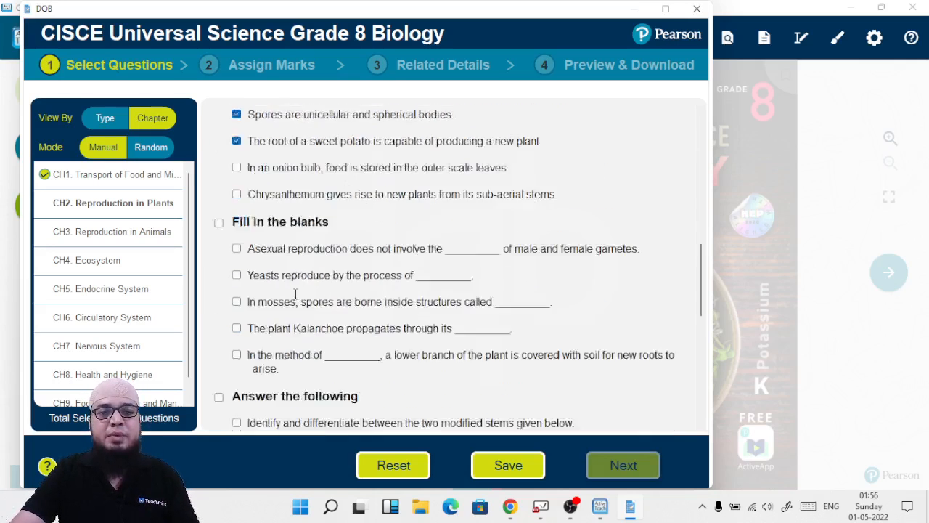
pyautogui.click(237, 212)
pyautogui.click(236, 239)
pyautogui.click(237, 265)
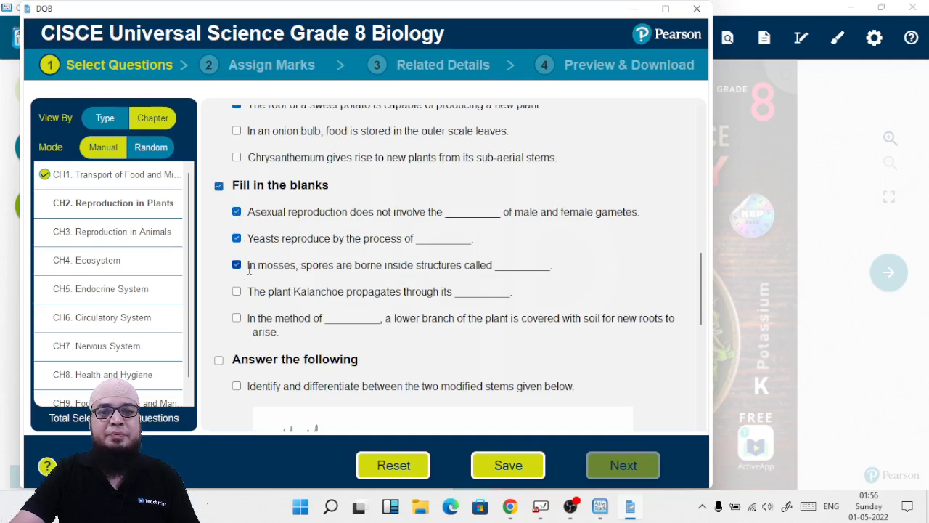
# Step: Save the question selection for CH2
pyautogui.scroll(-1, 391, 294)
pyautogui.scroll(-1, 368, 328)
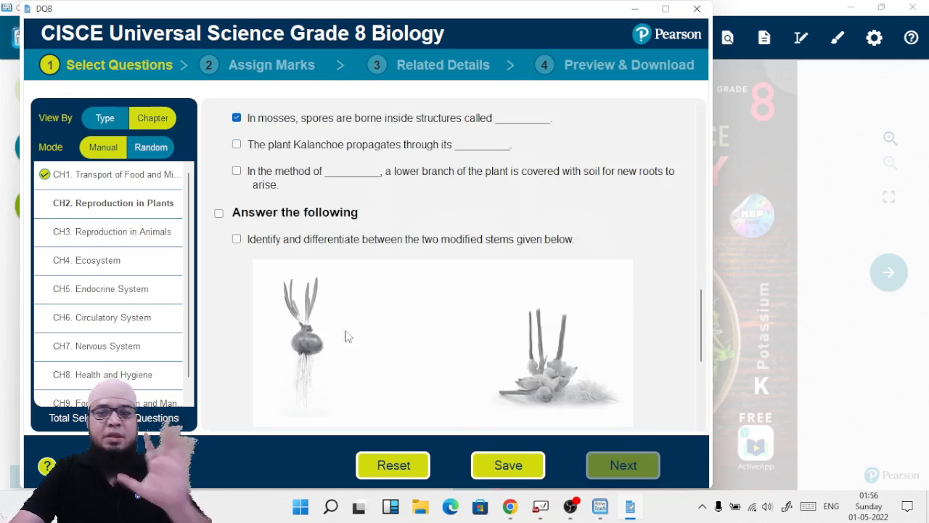
pyautogui.click(508, 466)
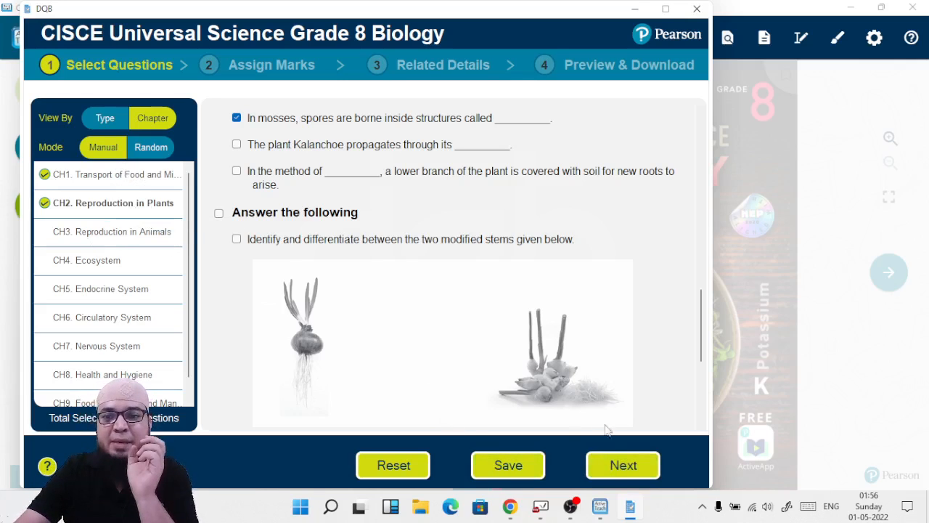
# Step: Proceed to Assign Marks and set 1 mark per 'Choose the correct answer' question
pyautogui.click(616, 468)
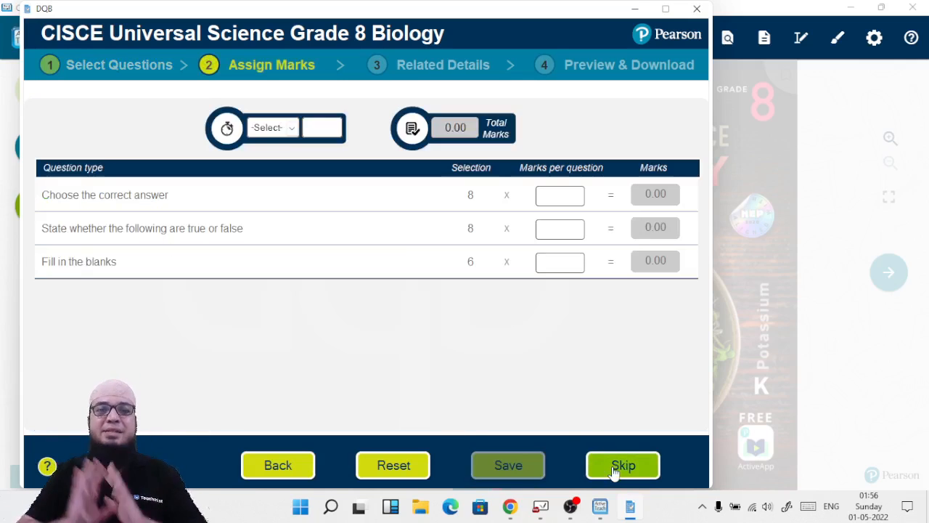
pyautogui.click(558, 194)
pyautogui.write('1')
# Step: Set 0.5 marks per true or false question
pyautogui.click(567, 232)
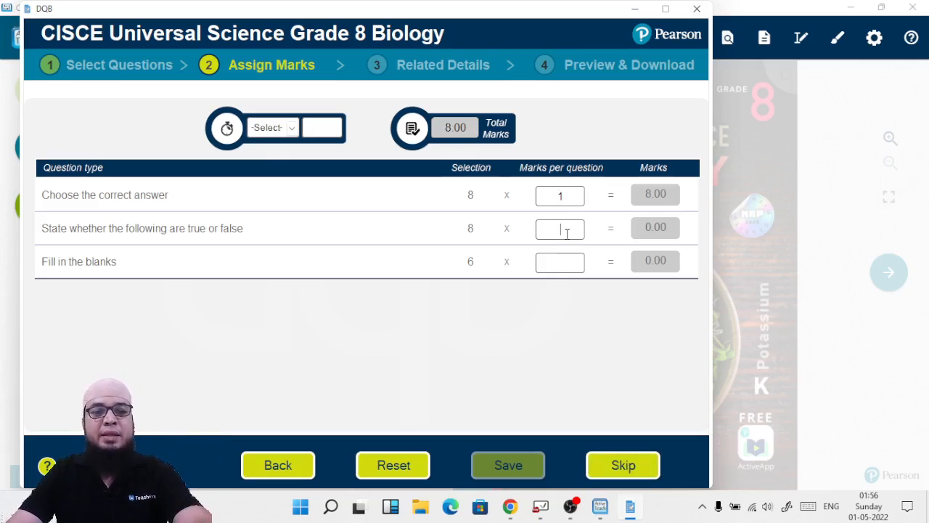
pyautogui.write('0.5')
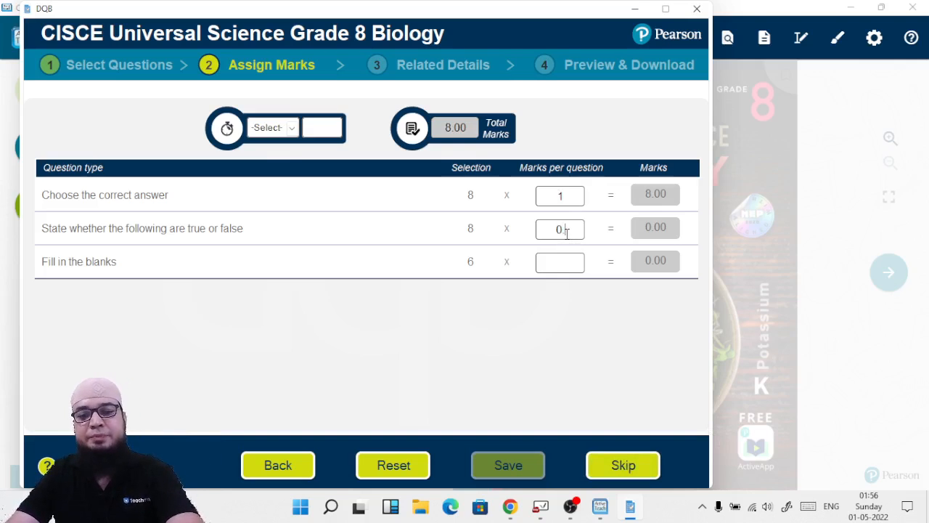
# Step: Assign 1 mark per fill-in-the-blanks question, set the test duration to 60 minutes, and save the marks
pyautogui.click(557, 261)
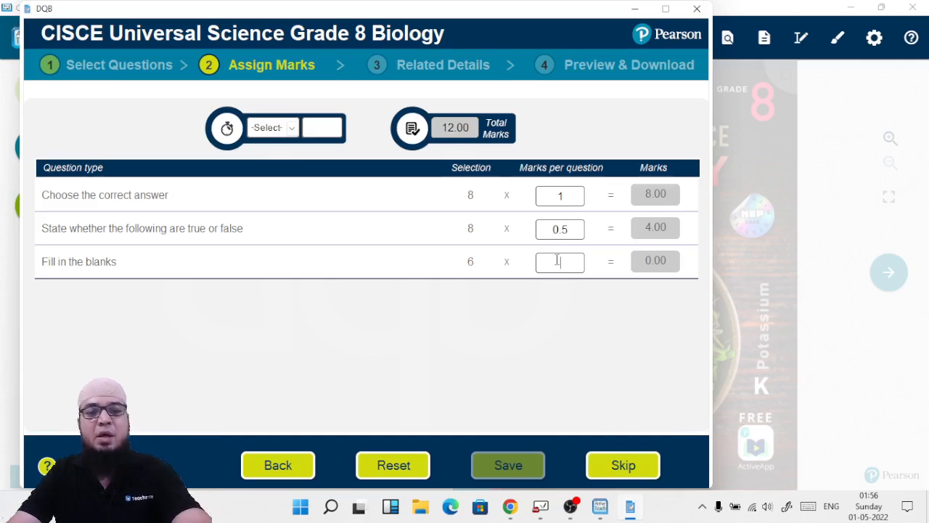
pyautogui.write('1')
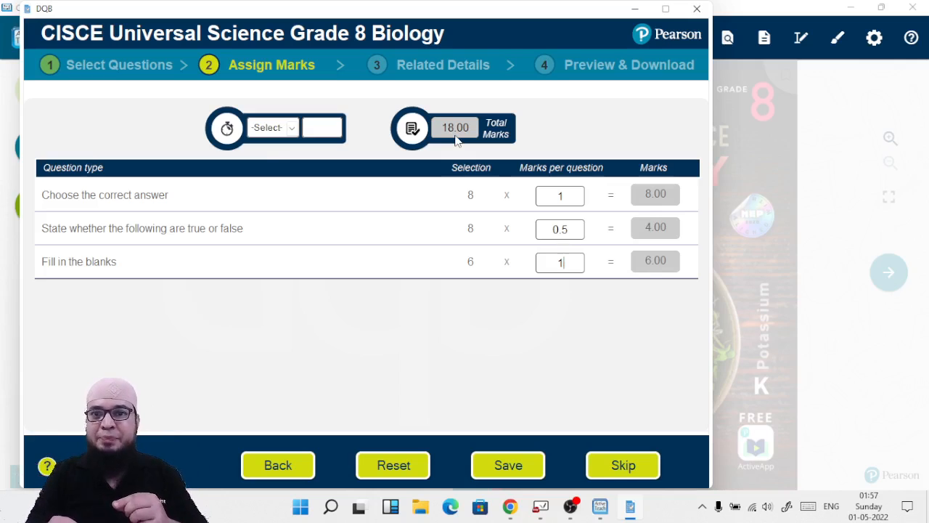
pyautogui.click(268, 128)
pyautogui.click(275, 186)
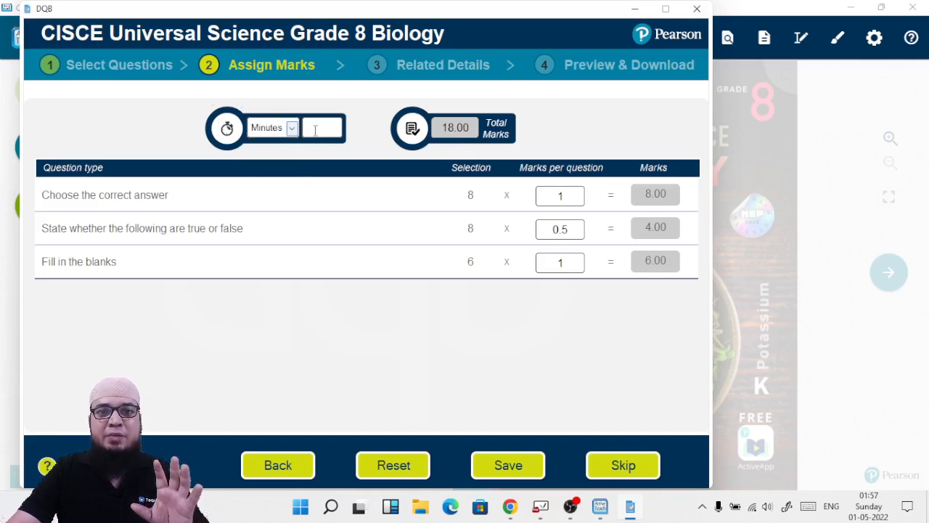
pyautogui.click(315, 130)
pyautogui.write('60')
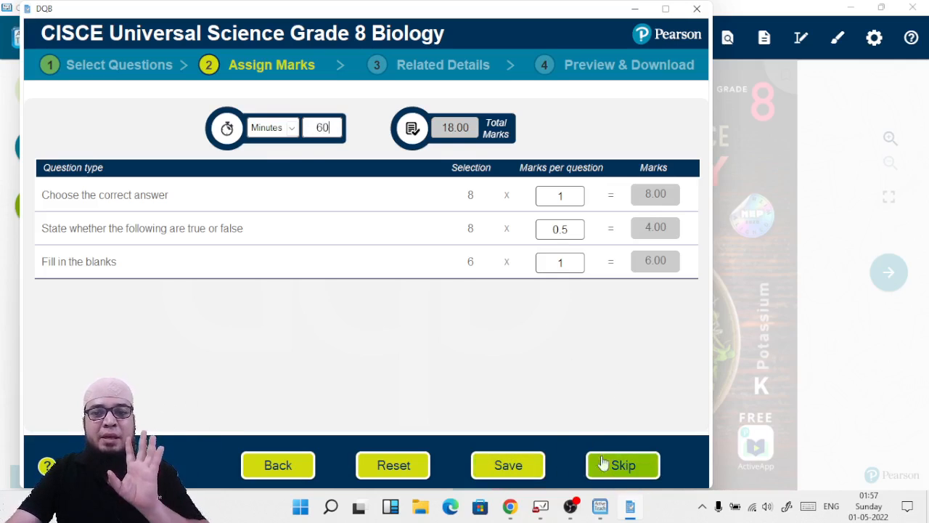
pyautogui.click(528, 472)
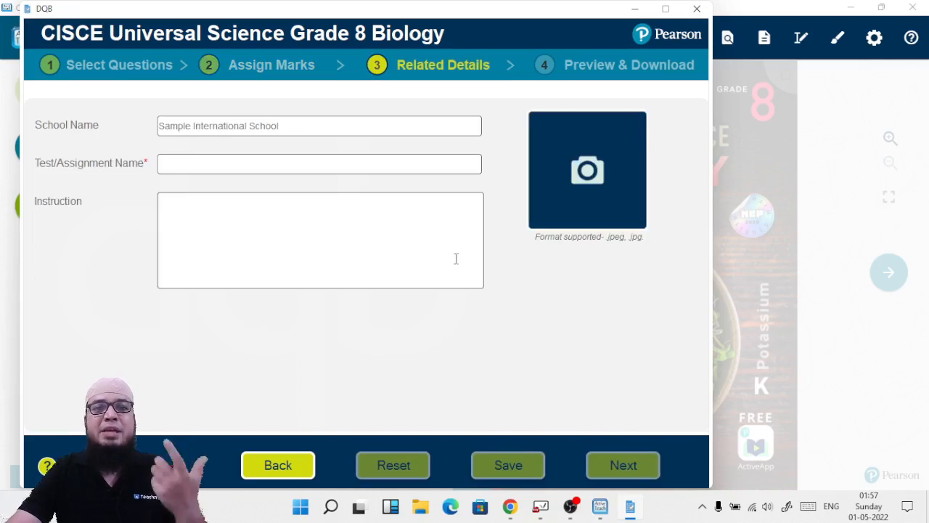
# Step: Enter the school name Islamic Mission School and the test name First Assessment, and save the related details
pyautogui.click(274, 127)
pyautogui.write('Islamic ')
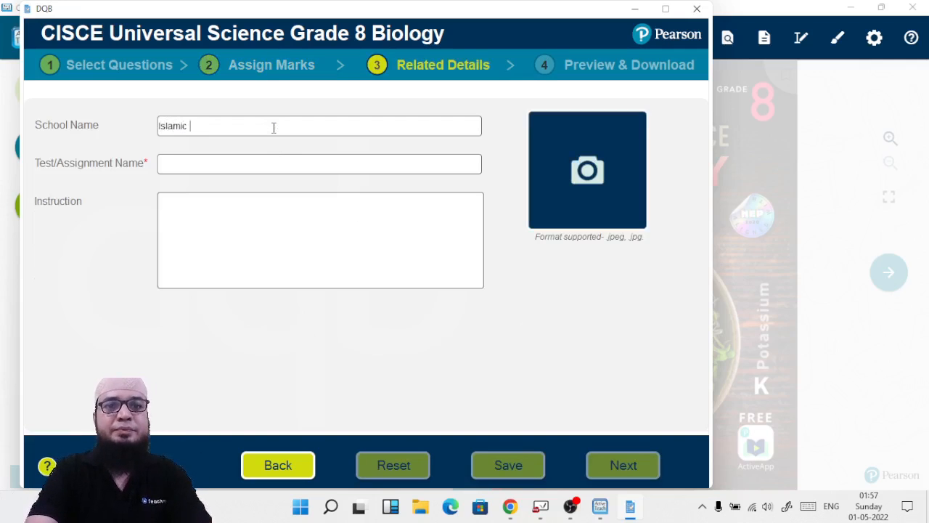
pyautogui.write('Mission School')
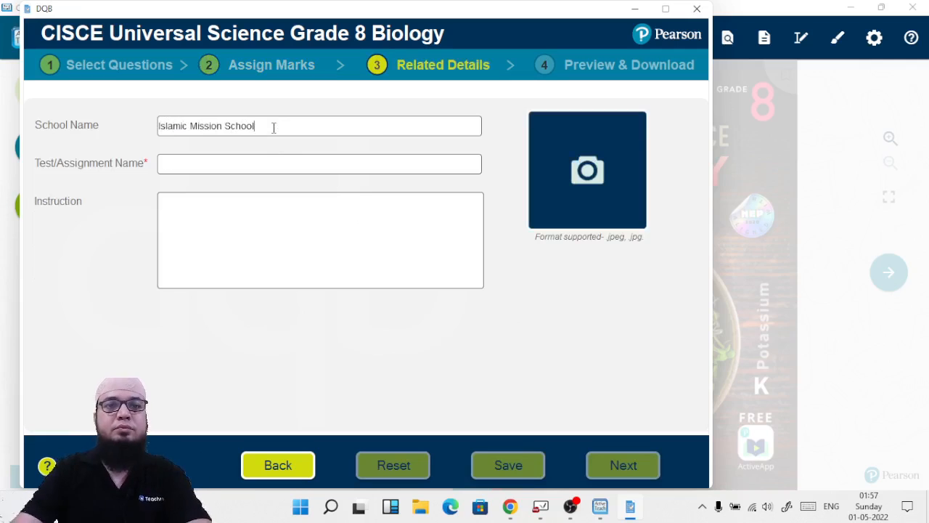
pyautogui.click(246, 164)
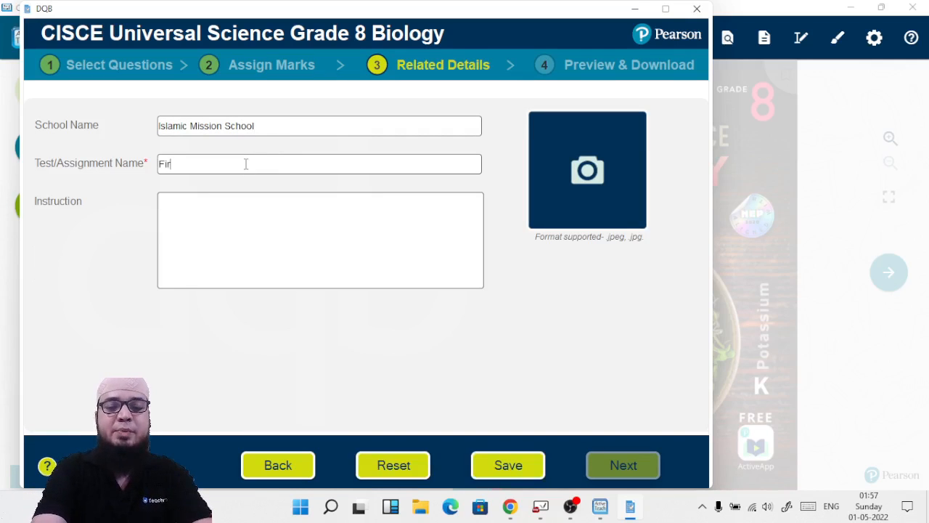
pyautogui.write('sment')
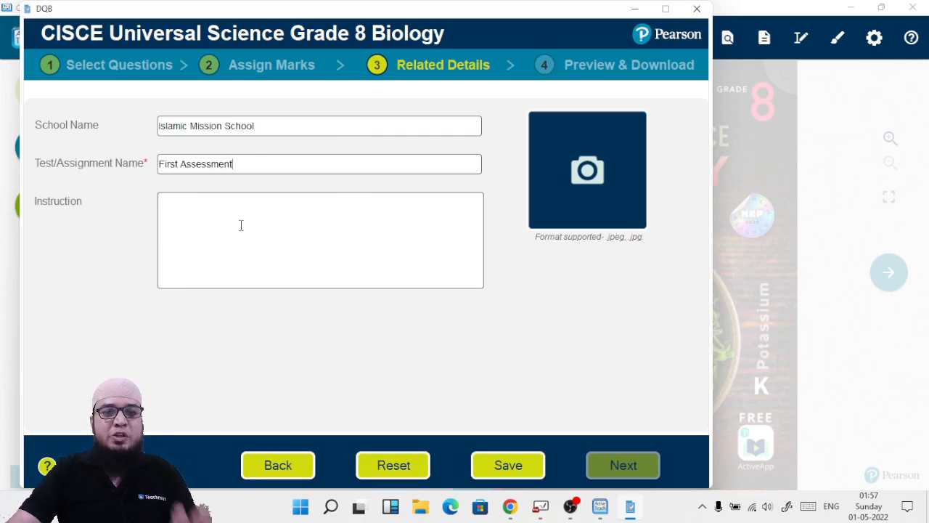
pyautogui.click(241, 225)
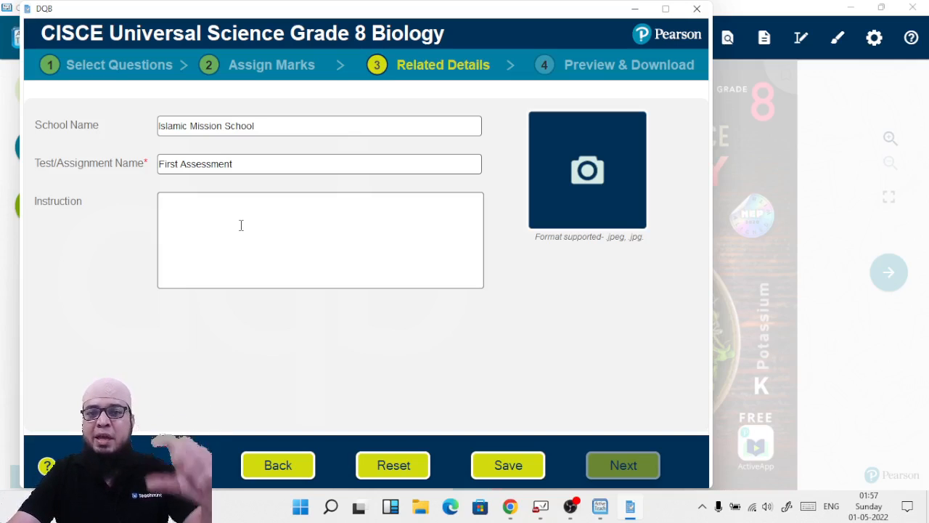
pyautogui.click(508, 465)
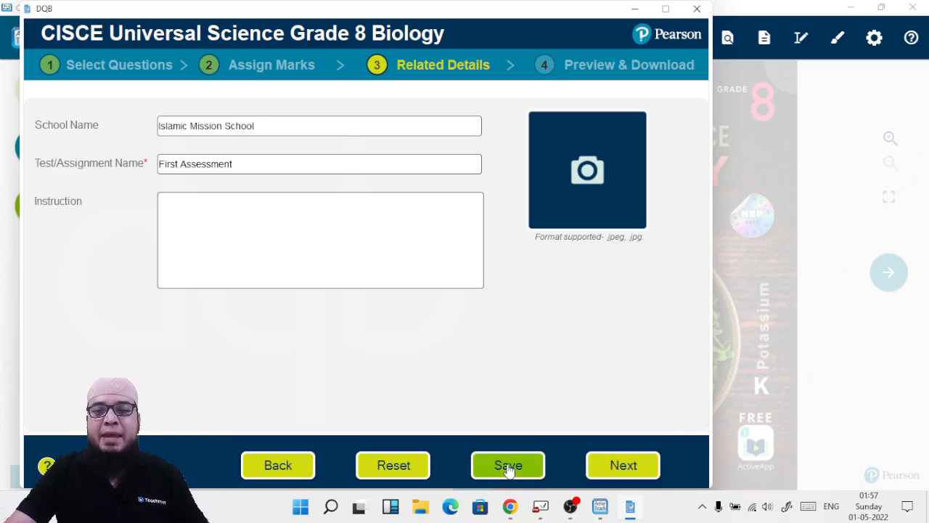
# Step: Proceed to Preview & Download and scroll through the student's preview of the paper
pyautogui.click(638, 470)
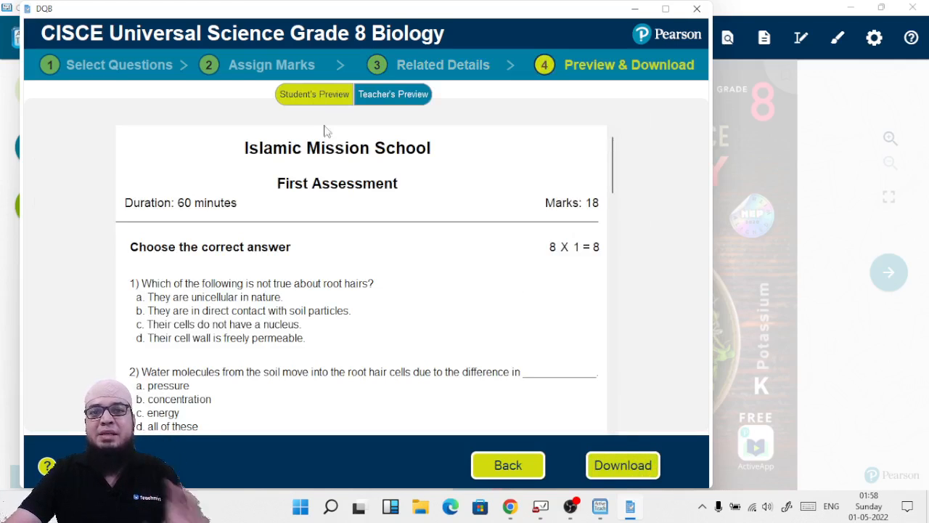
pyautogui.scroll(-3, 393, 190)
pyautogui.scroll(-10, 393, 192)
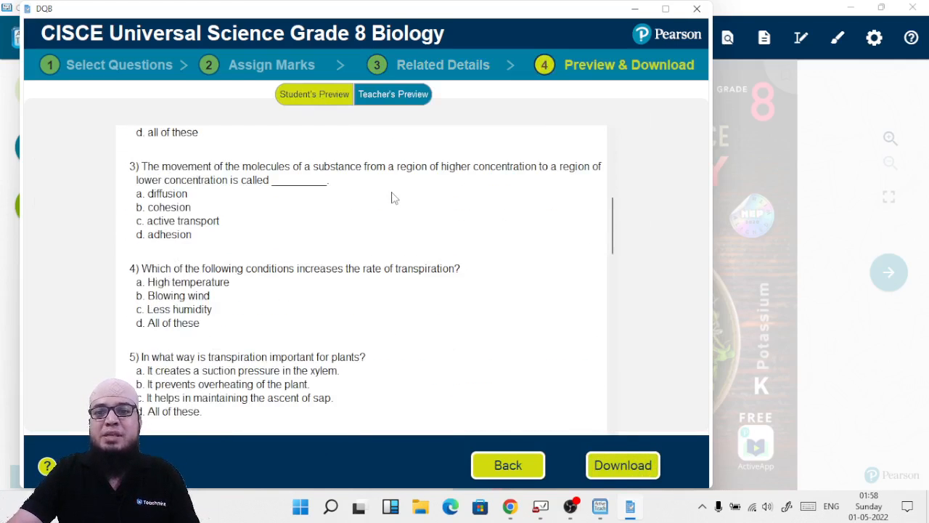
pyautogui.scroll(-10, 393, 198)
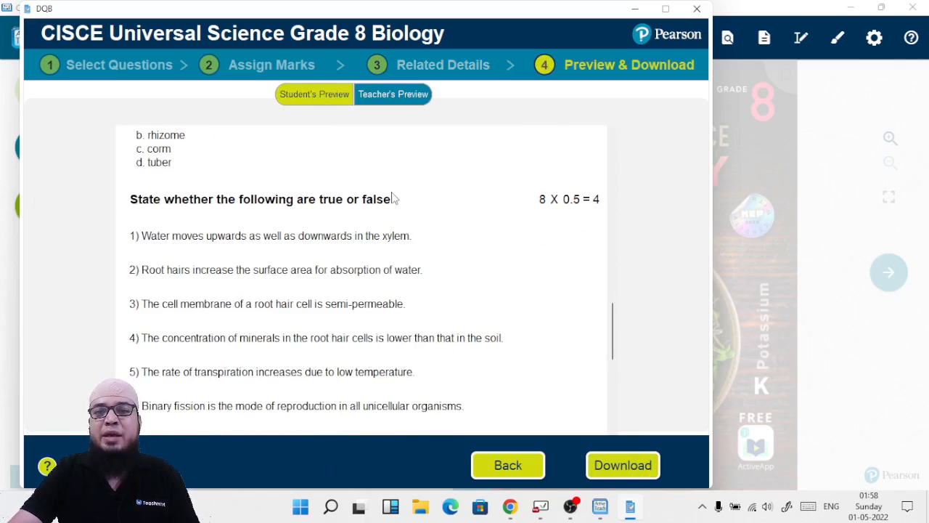
pyautogui.scroll(15, 393, 197)
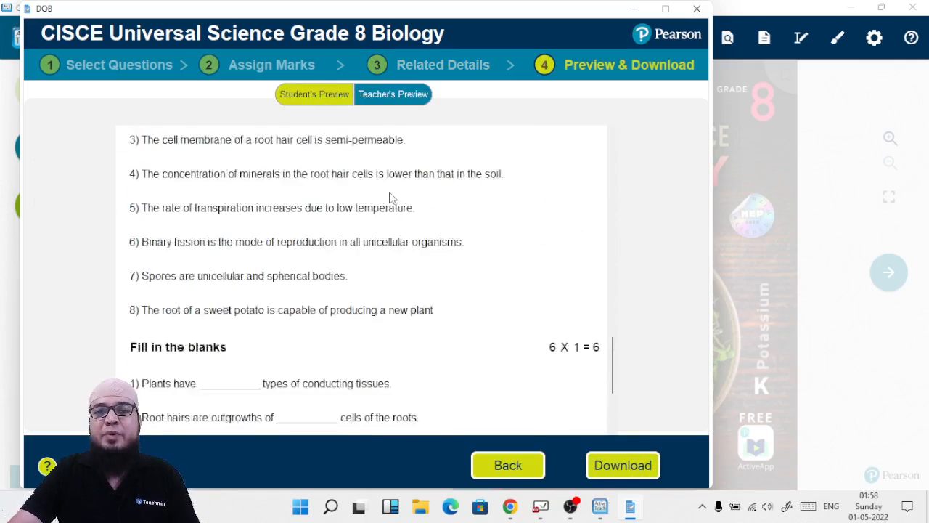
# Step: Switch to the teacher's preview to review the answers, then return to the student's preview
pyautogui.click(394, 100)
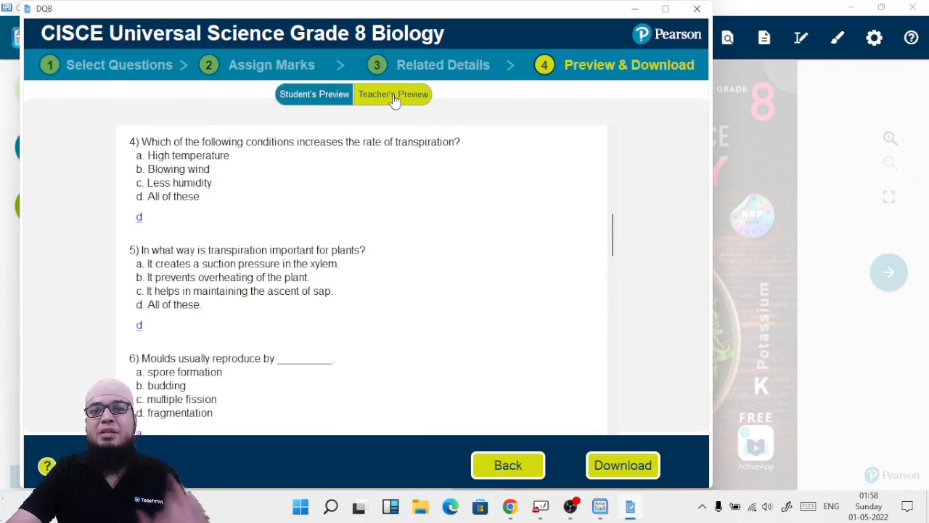
pyautogui.scroll(5, 386, 268)
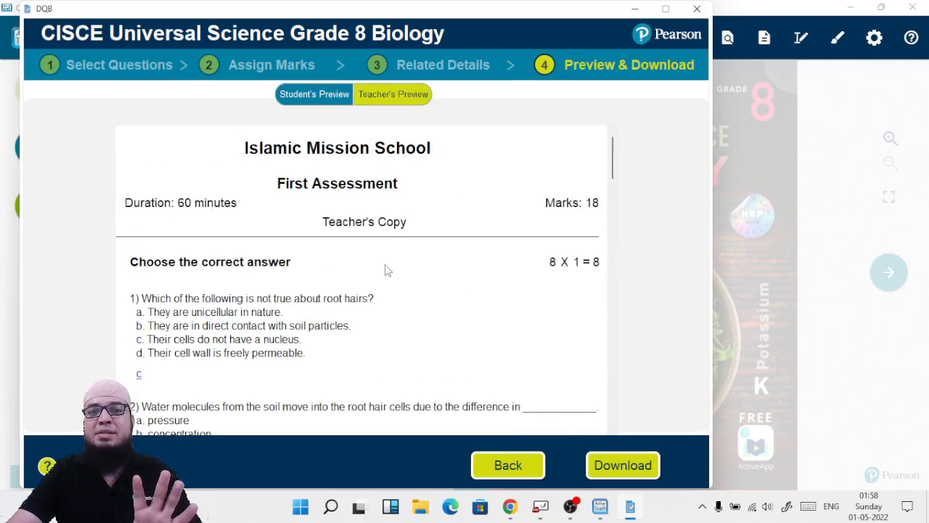
pyautogui.scroll(-10, 385, 270)
pyautogui.scroll(-10, 384, 272)
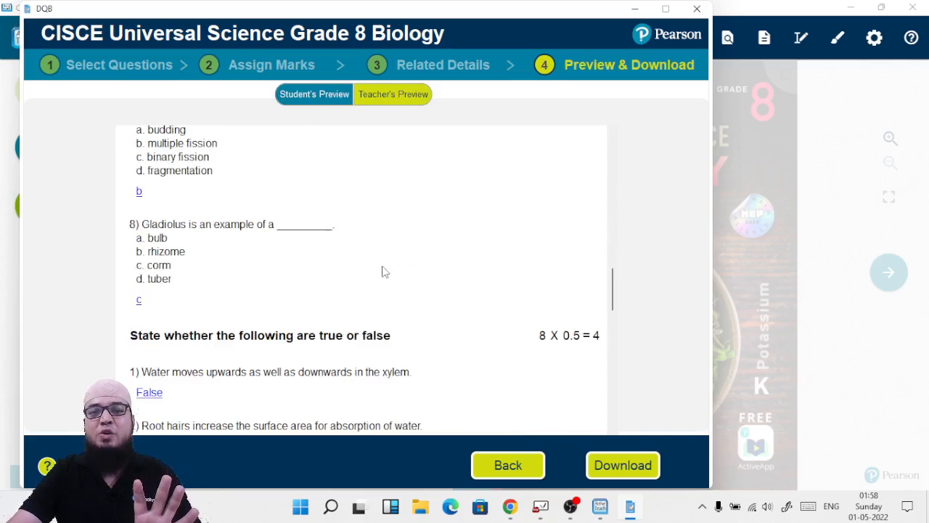
pyautogui.scroll(-2, 384, 271)
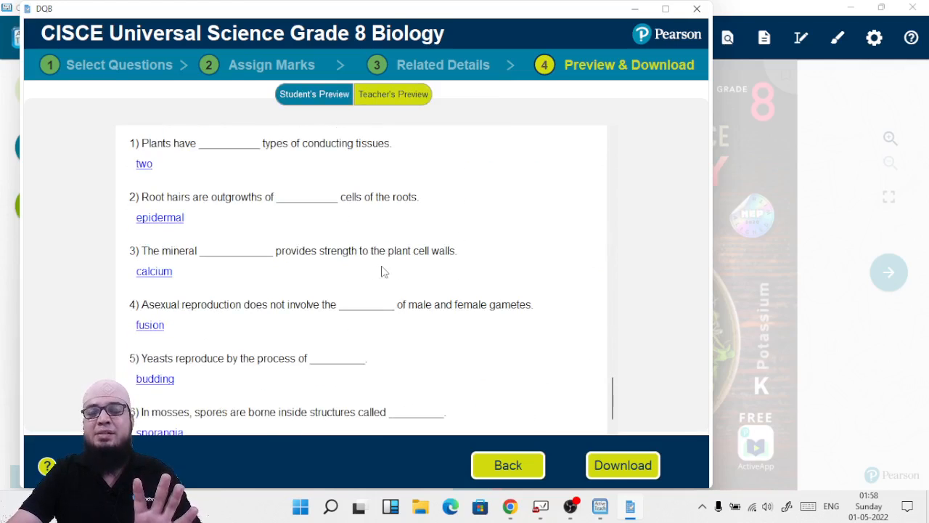
pyautogui.click(307, 103)
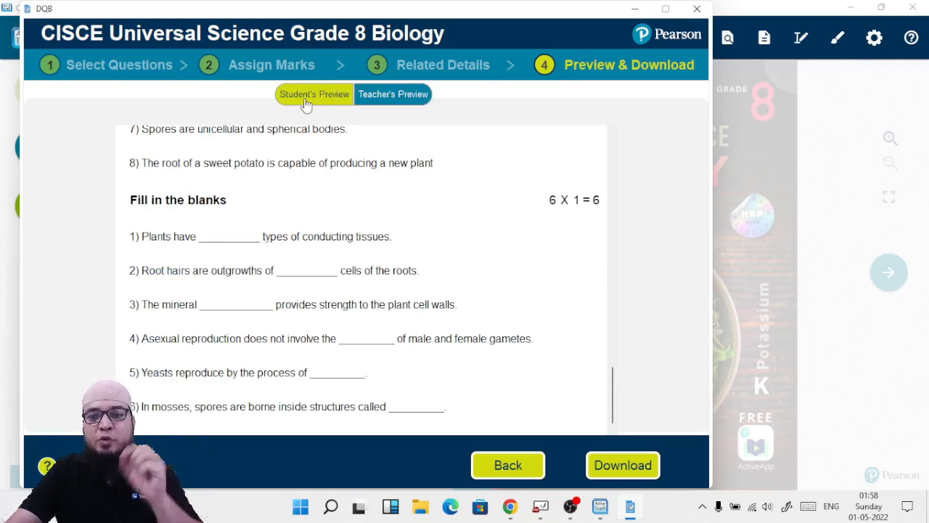
# Step: Download both the student's and teacher's copies as .doc files, saving them to the Desktop
pyautogui.click(602, 465)
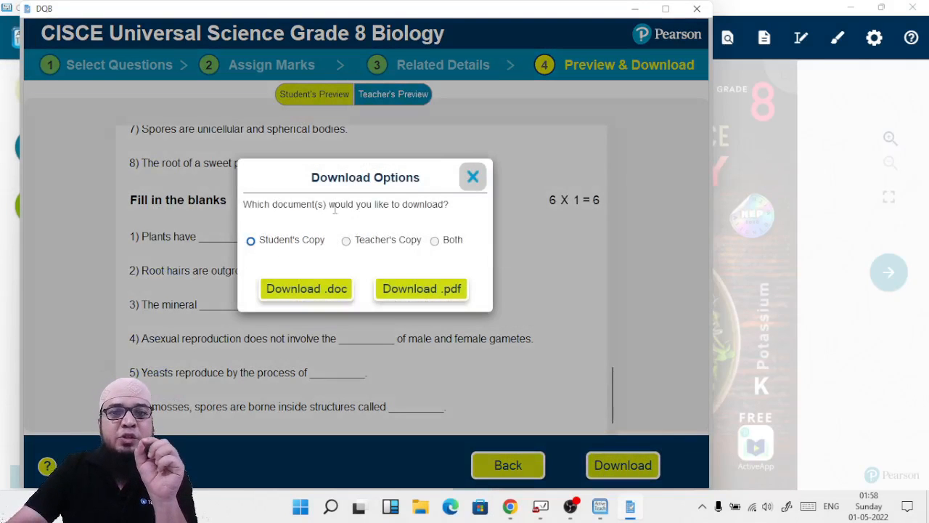
pyautogui.click(435, 242)
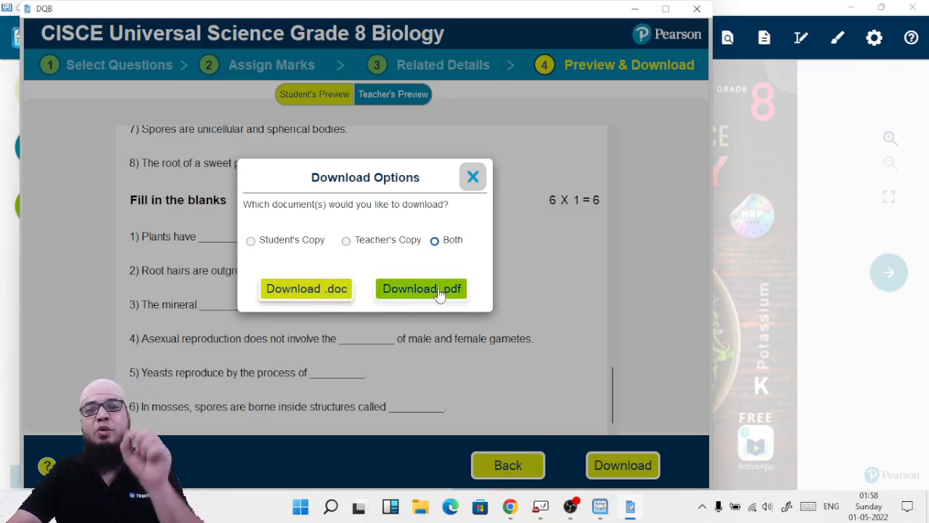
pyautogui.click(291, 286)
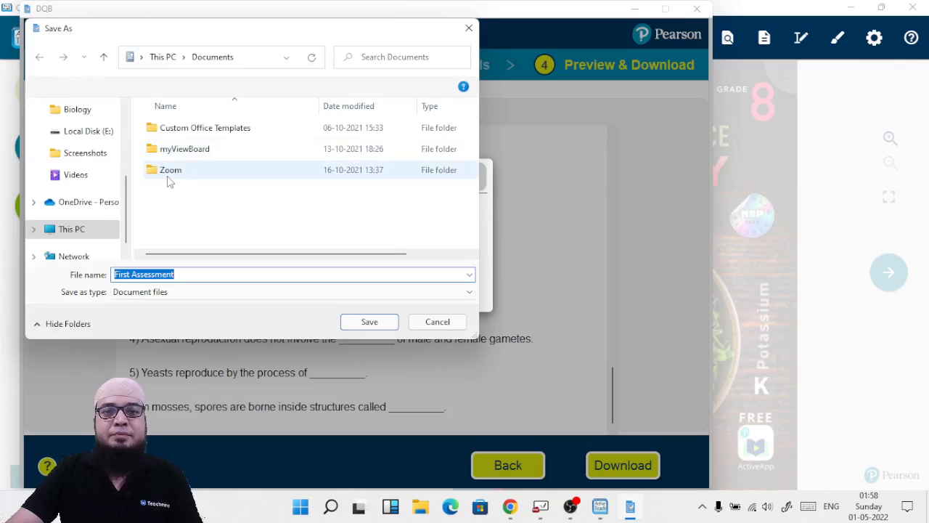
pyautogui.scroll(5, 76, 146)
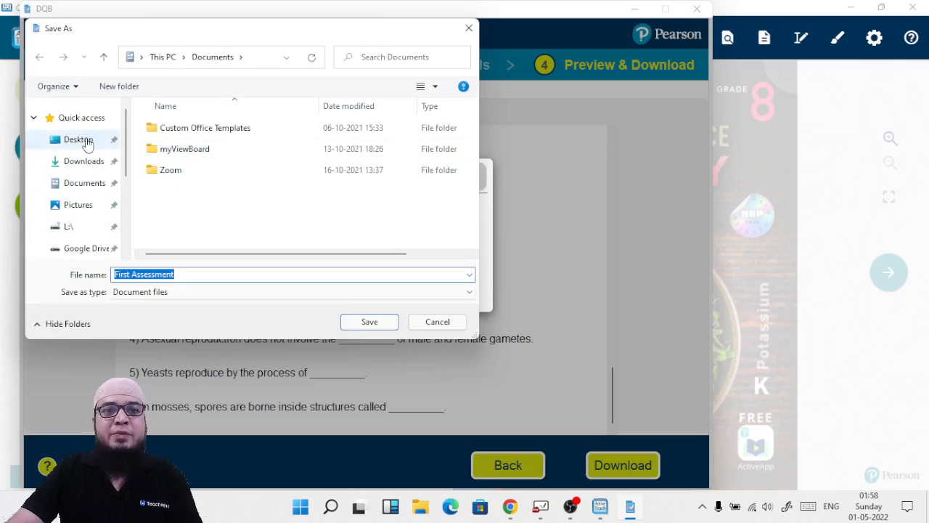
pyautogui.click(81, 140)
pyautogui.click(368, 322)
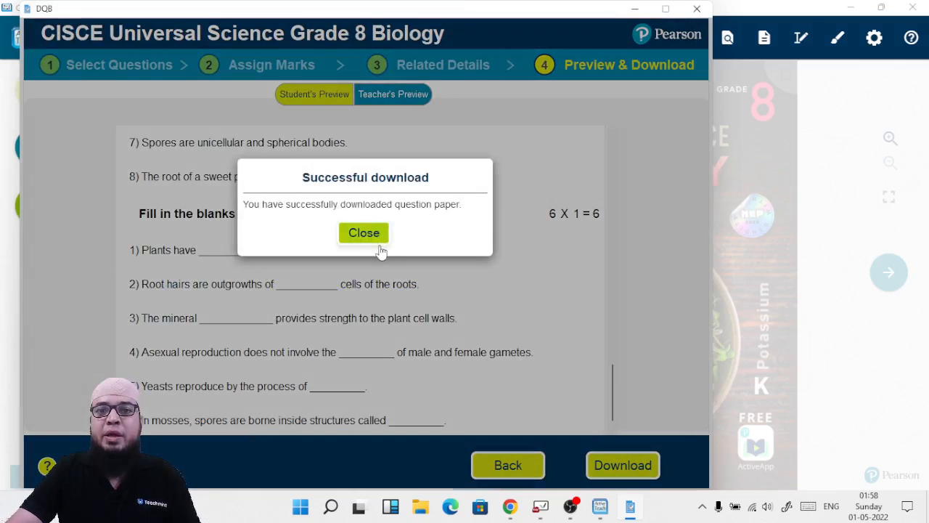
pyautogui.click(369, 233)
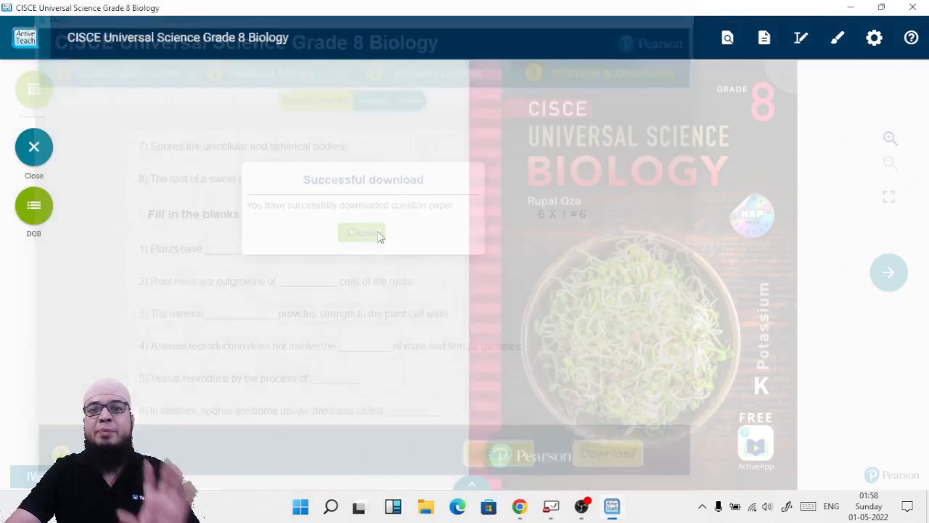
pyautogui.click(851, 7)
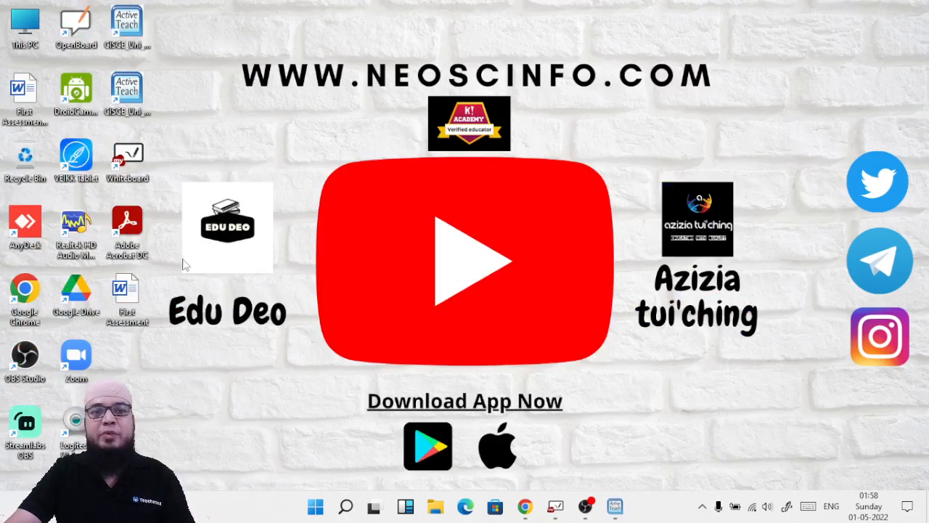